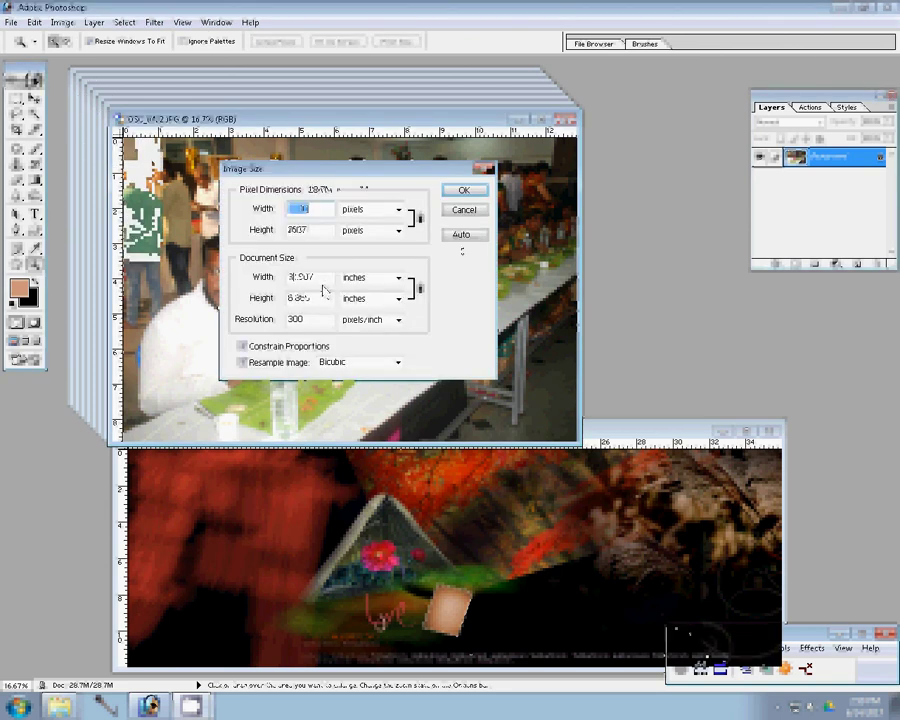
- Place the 8-inch-wide photo at the collage's bottom-right and close its original without saving
key(Escape)
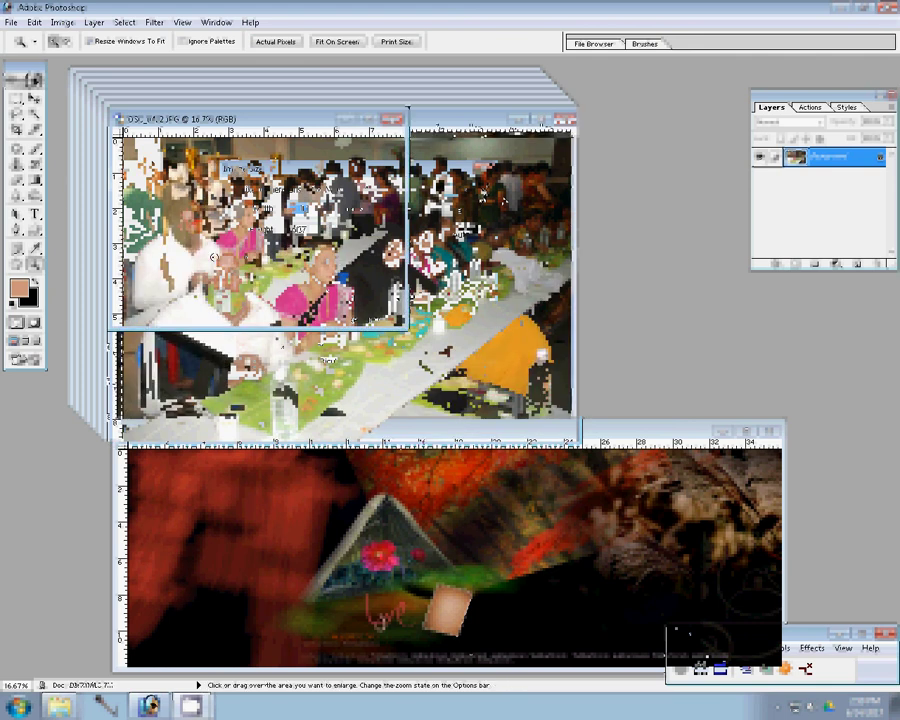
drag(640, 567, 645, 565)
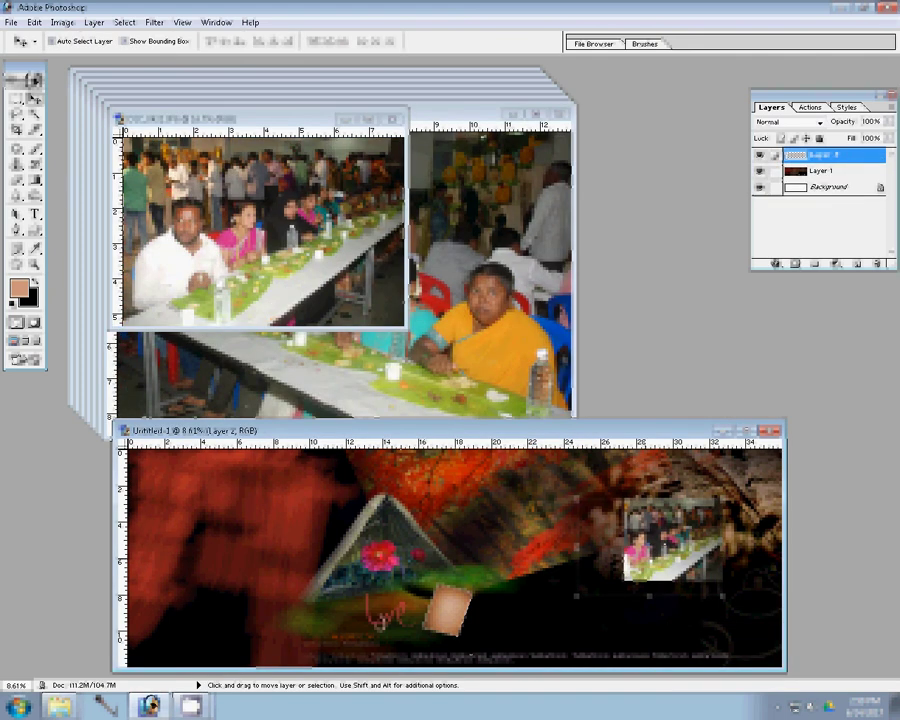
drag(680, 632, 718, 606)
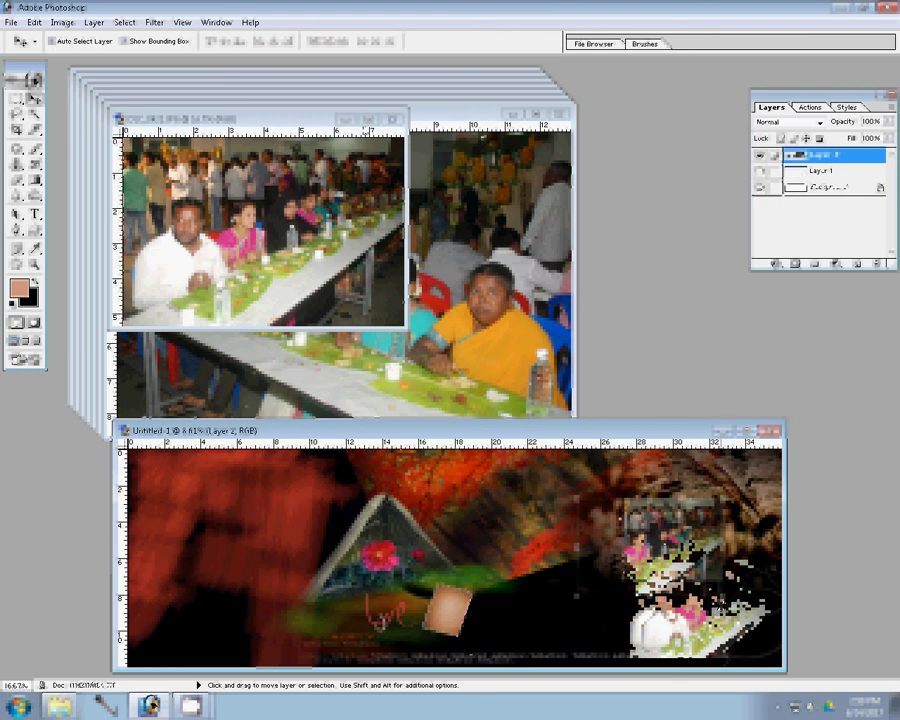
click(385, 119)
click(389, 120)
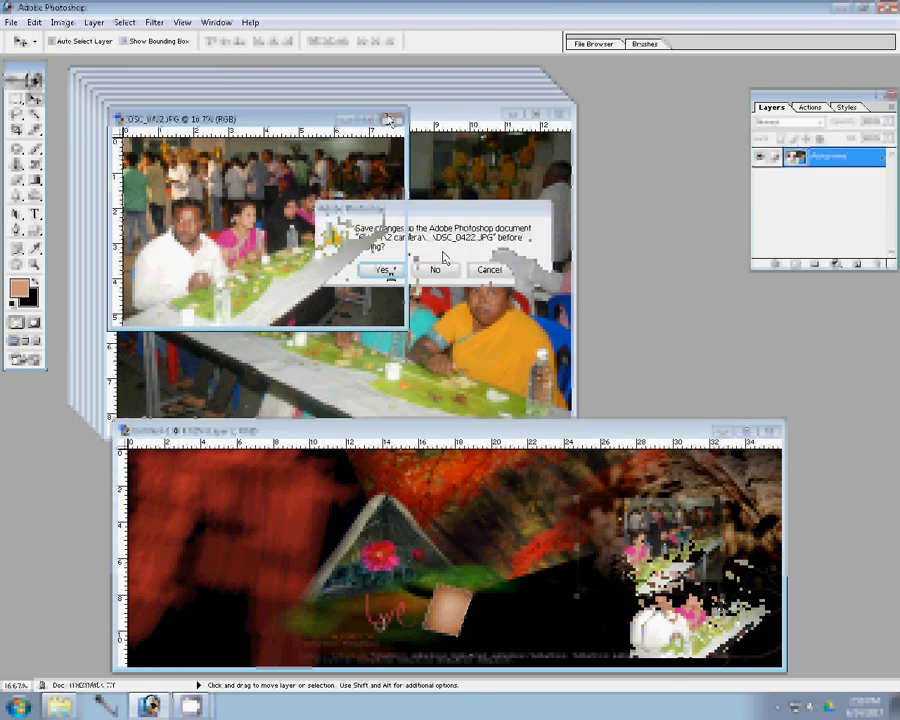
click(442, 266)
- Resize the next photo to 8 inches wide and bring it into the collage's right side
click(60, 22)
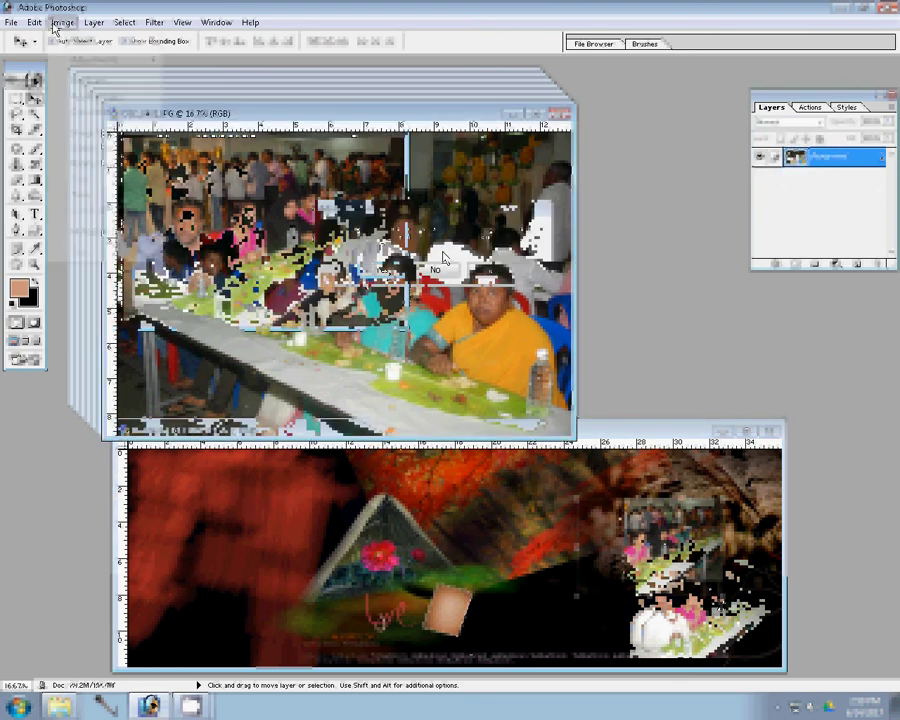
click(100, 148)
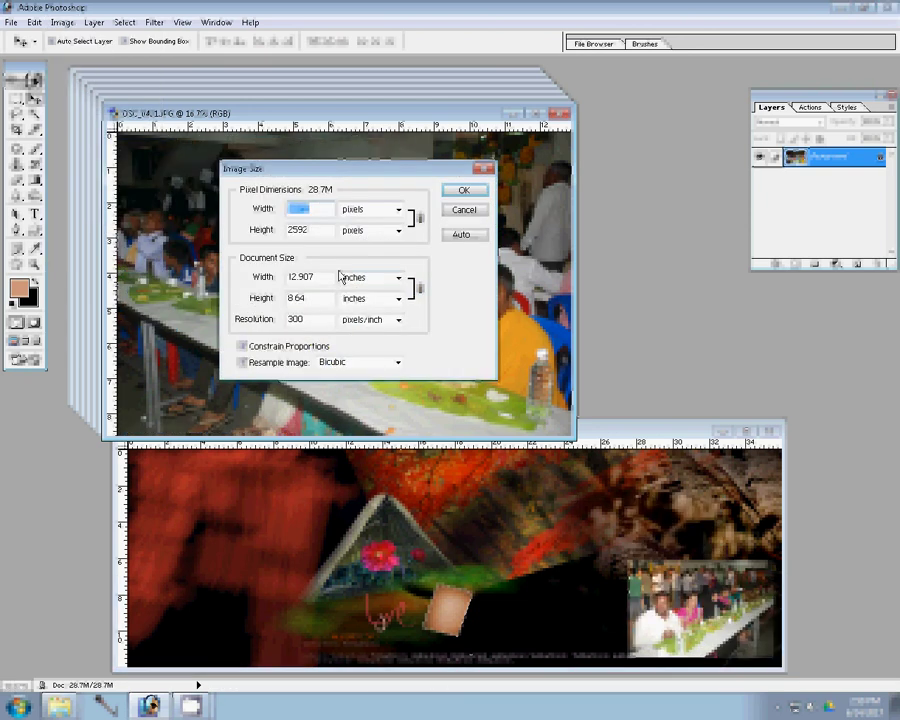
double_click(333, 276)
text(8)
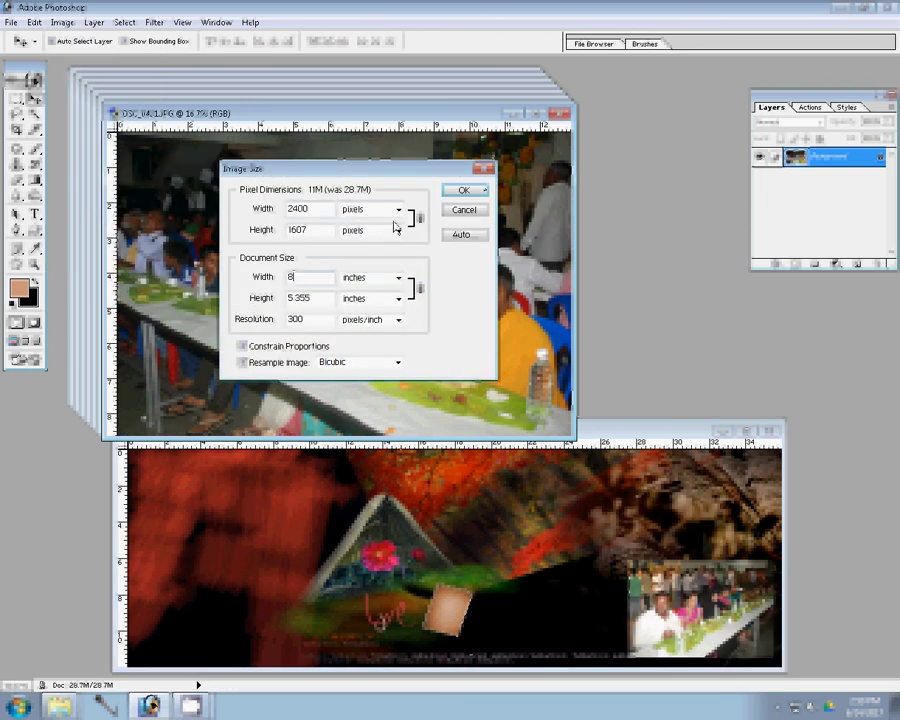
key(Return)
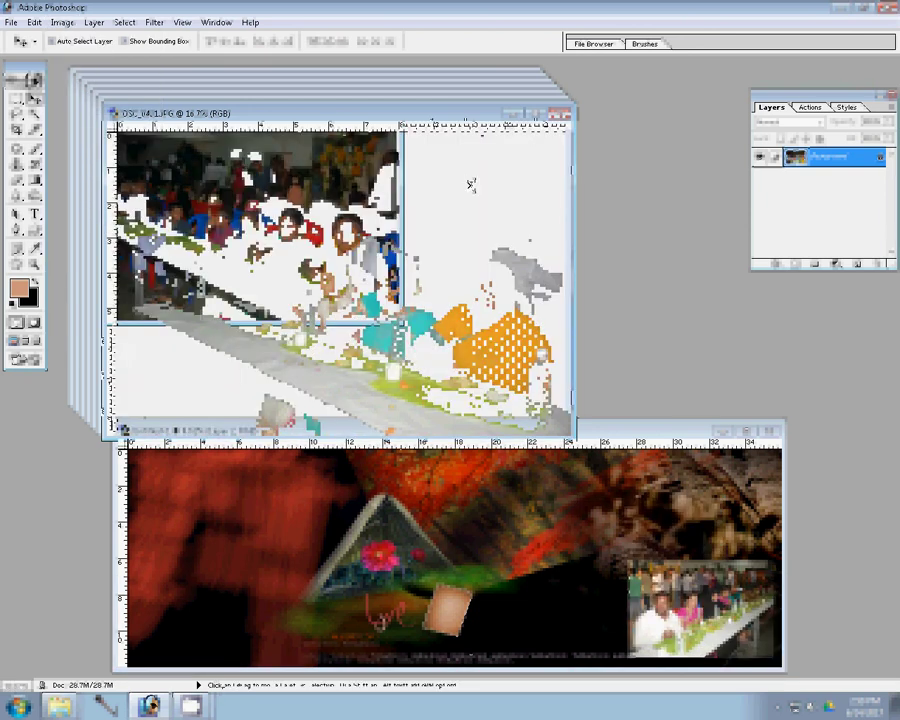
drag(480, 370, 700, 510)
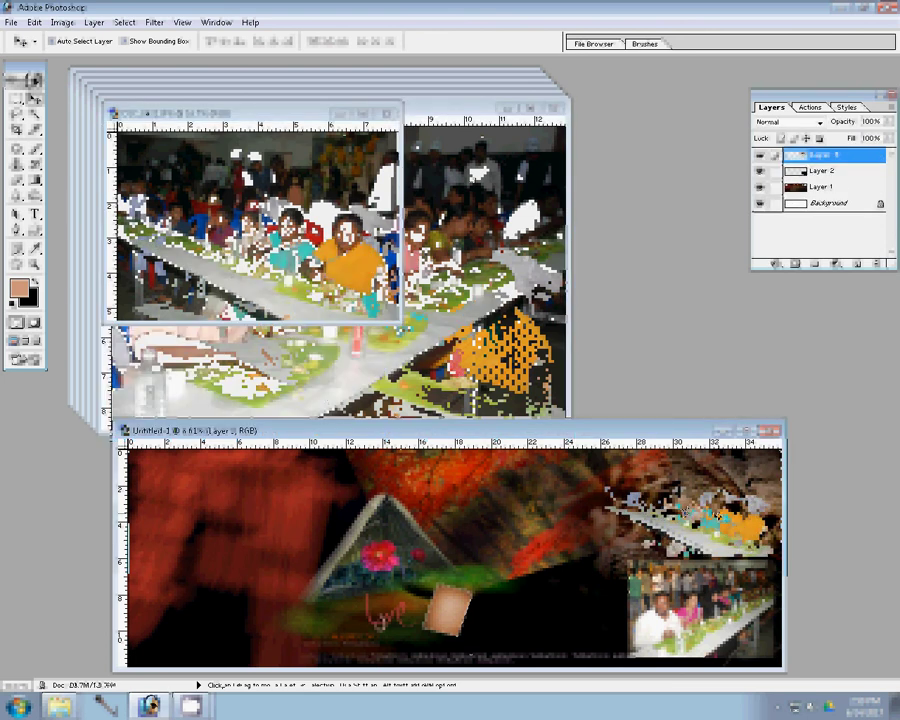
- Close two placed photos without saving and apply the Image Size change to the next photo
key(ctrl+w)
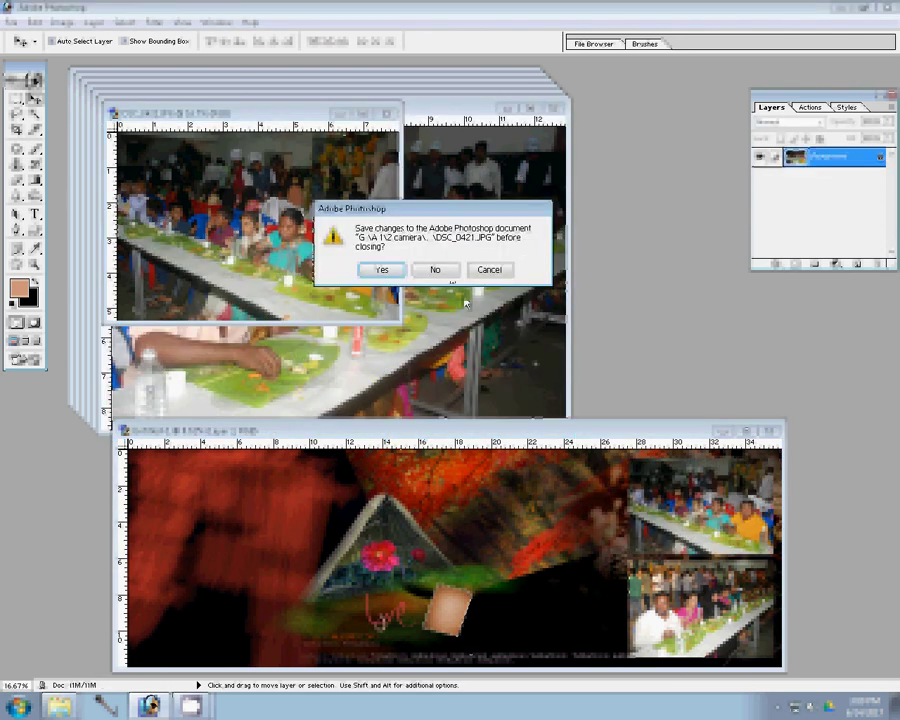
key(n)
key(ctrl+w)
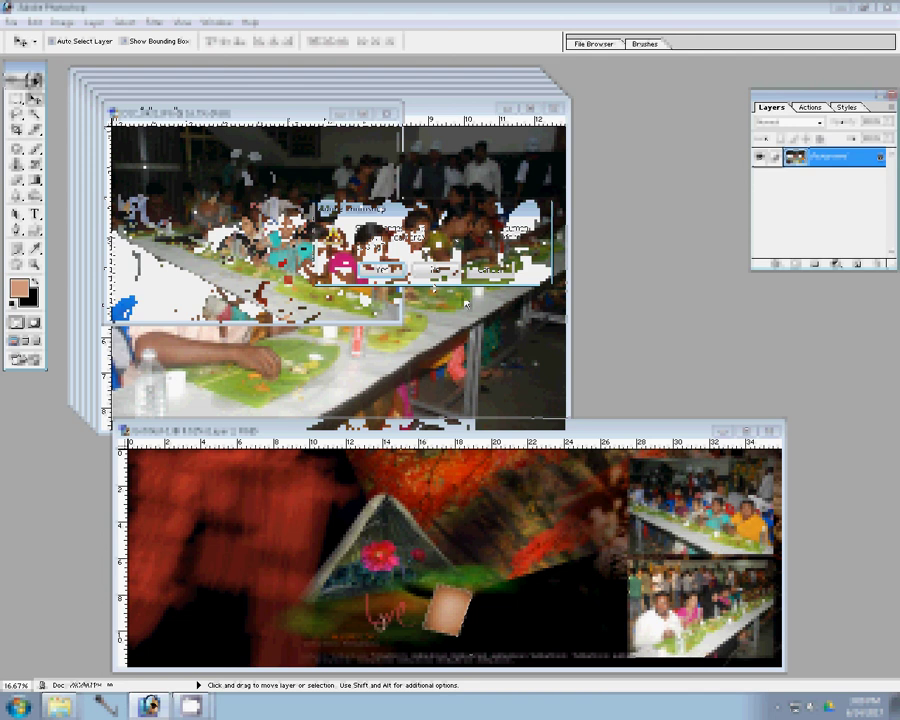
key(n)
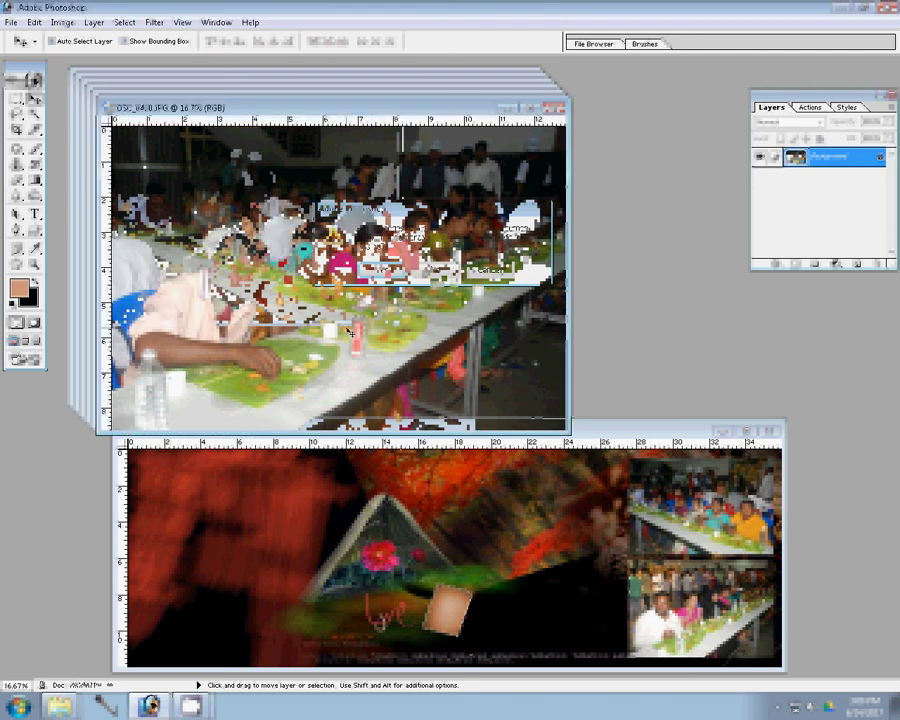
key(ctrl+alt+i)
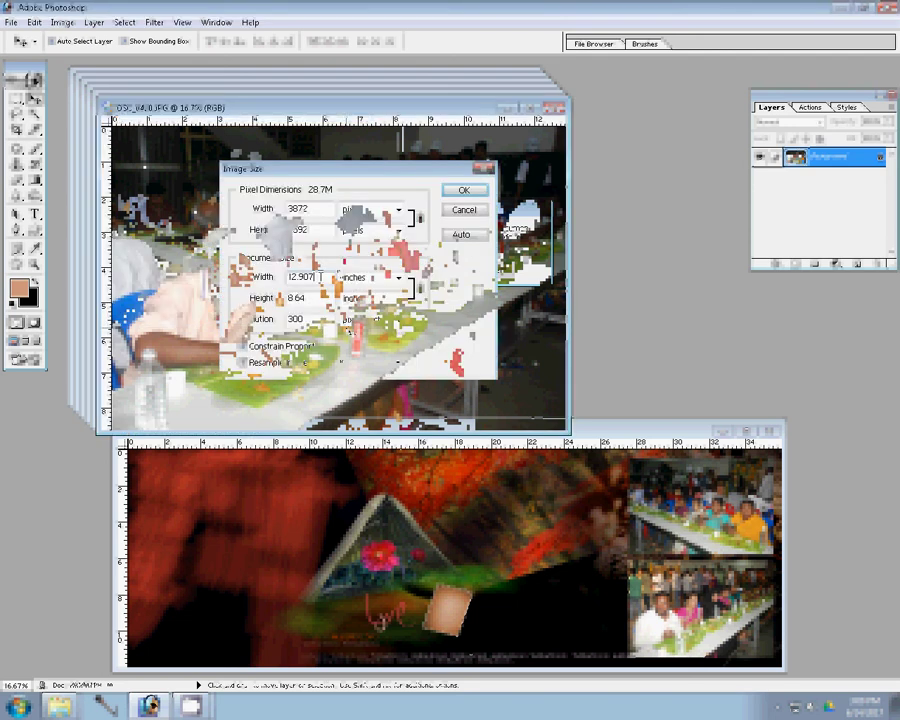
key(Return)
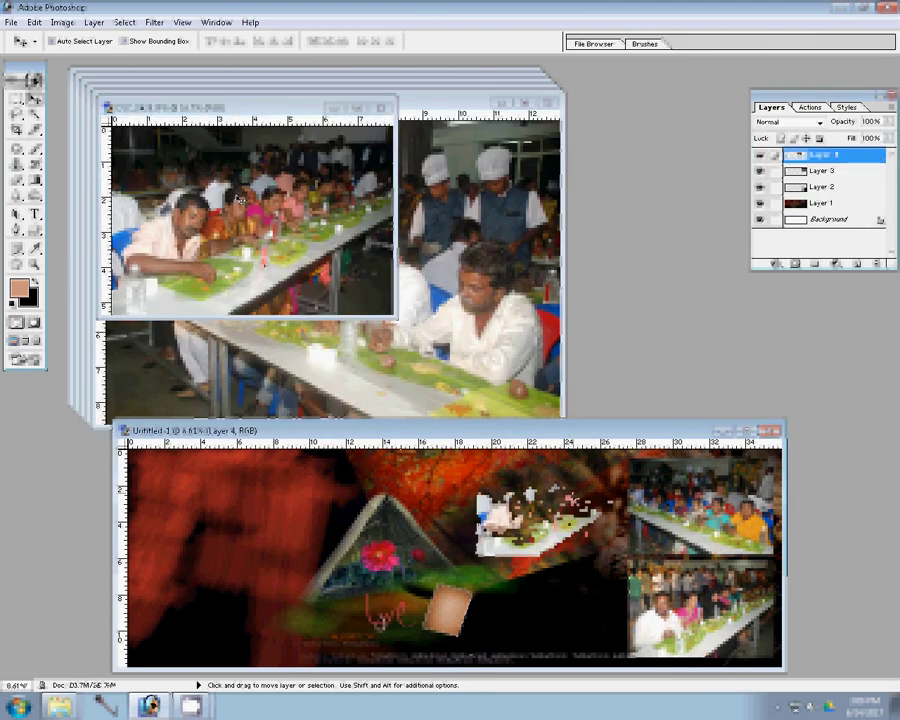
- Resize another photo to 8 inches wide and place it in the collage's lower grid
click(381, 107)
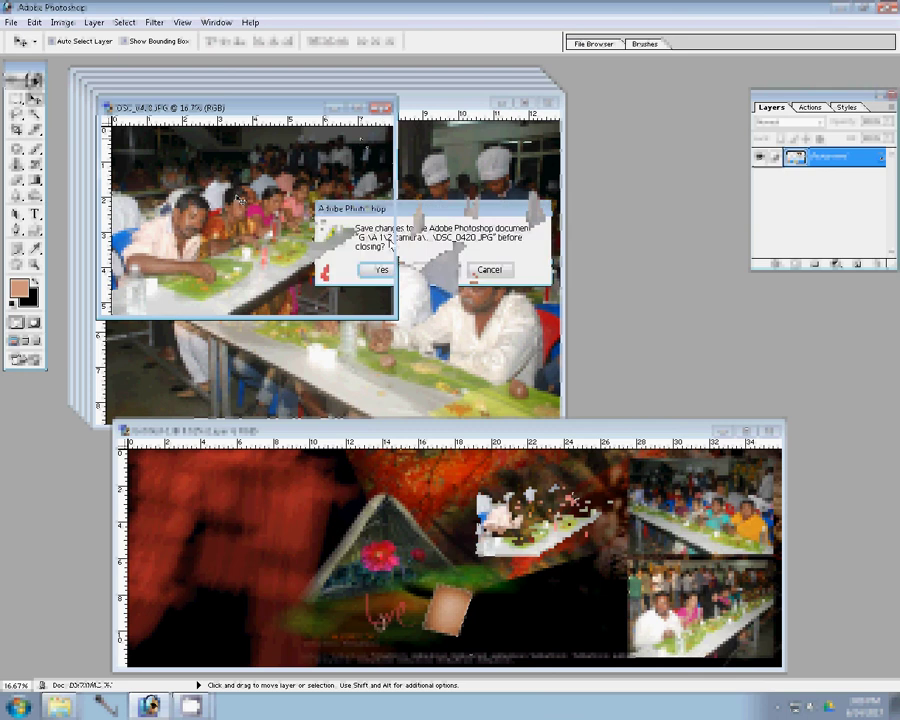
click(435, 269)
key(ctrl+alt+i)
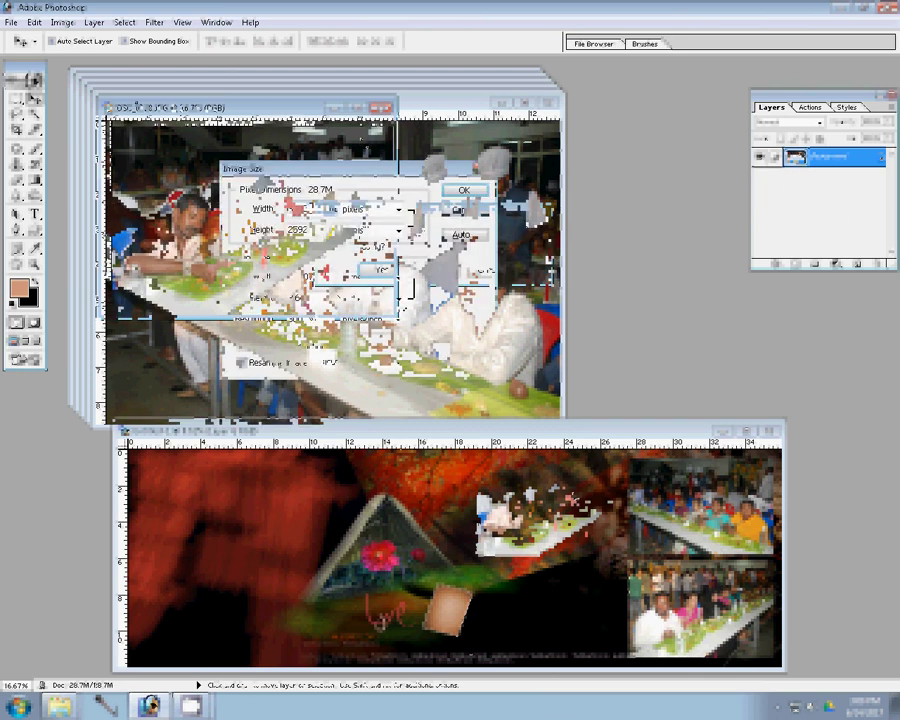
text(8)
key(Return)
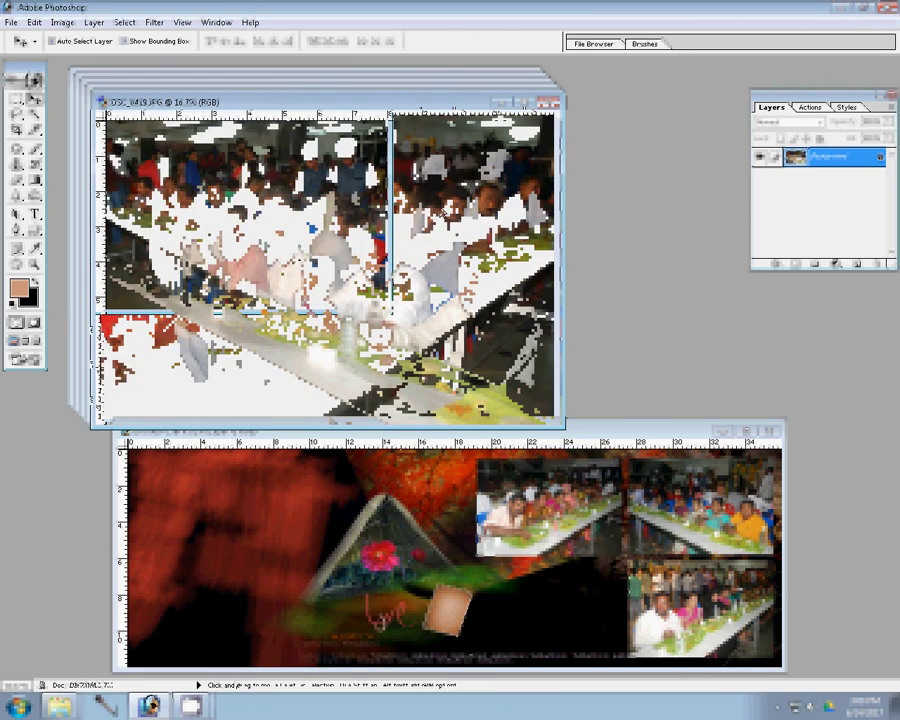
drag(385, 430, 425, 425)
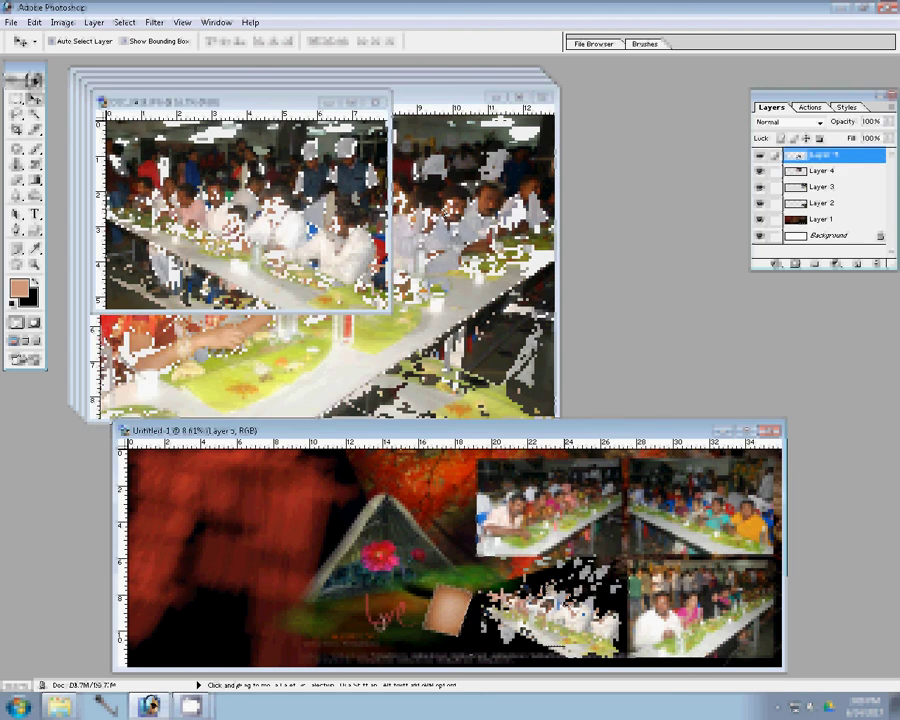
click(526, 97)
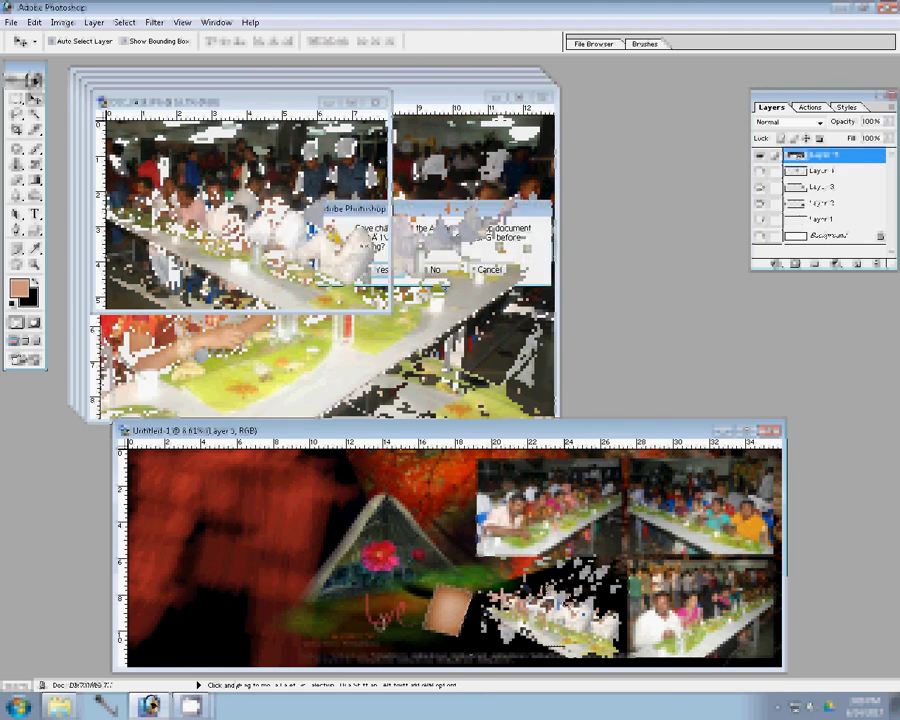
- Resize the fifth photo and place it left of the grid's top row, nudged slightly left
click(390, 271)
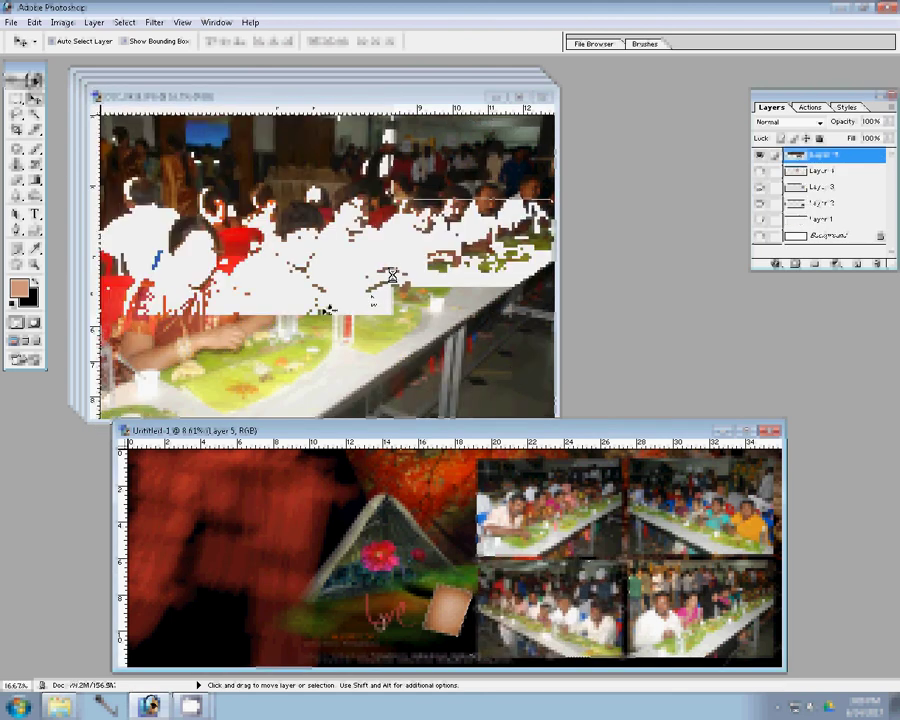
key(ctrl+alt+i)
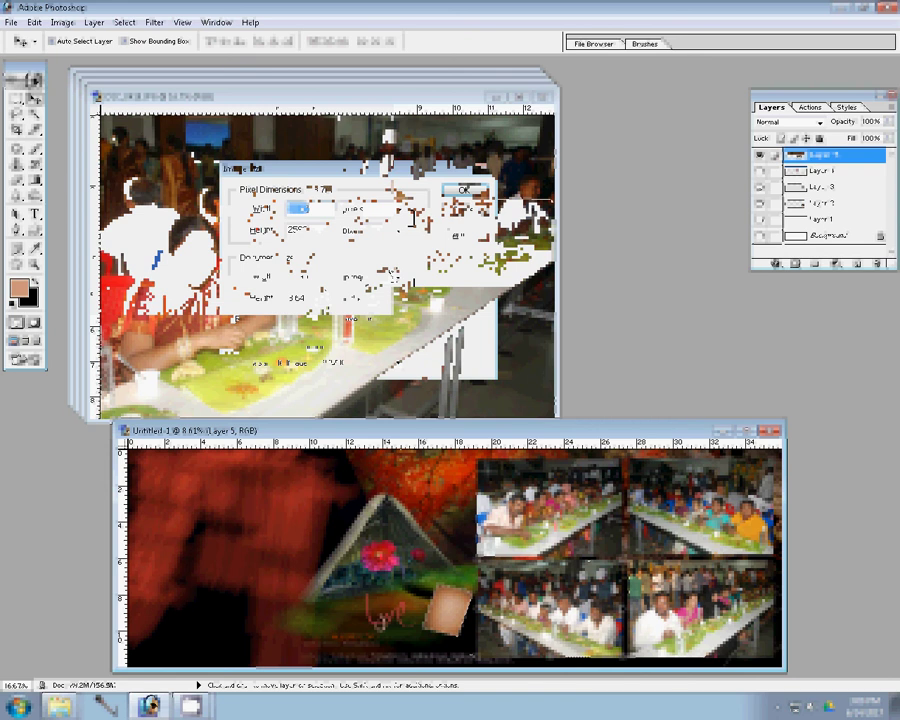
key(Return)
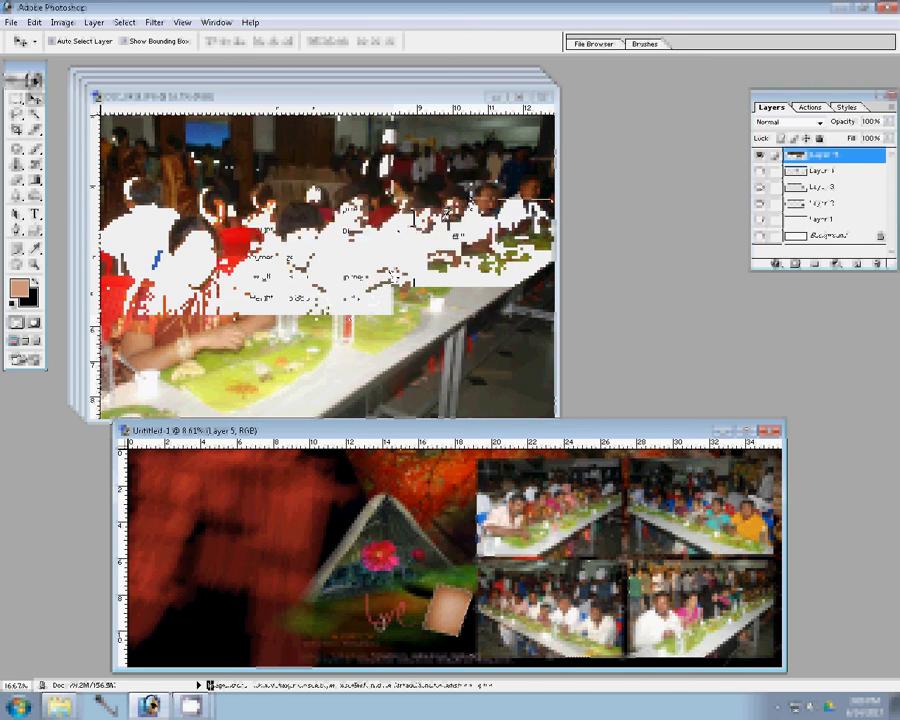
click(444, 214)
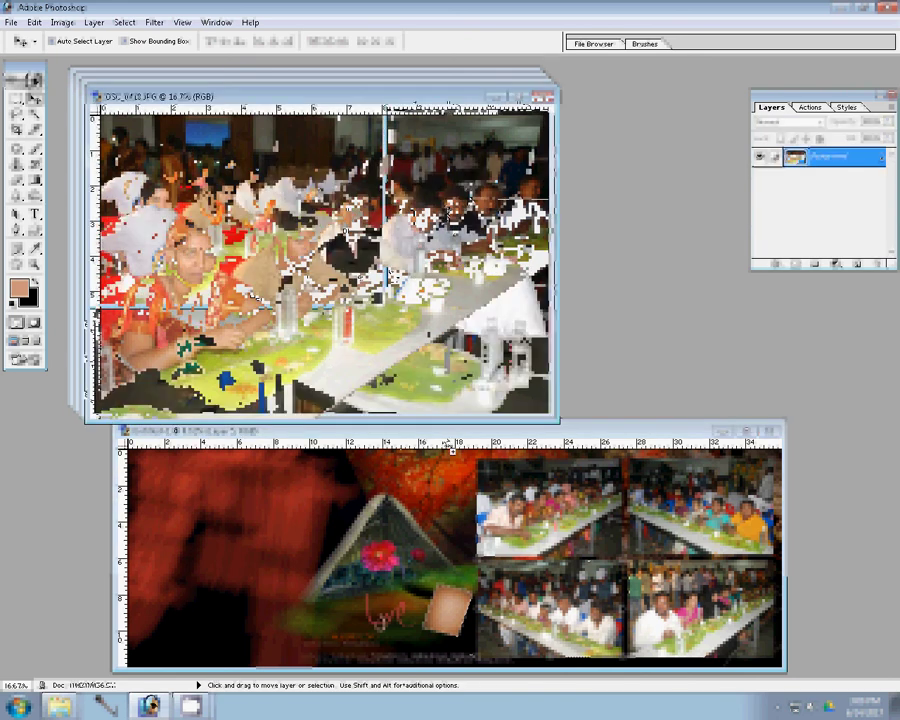
drag(444, 214, 427, 478)
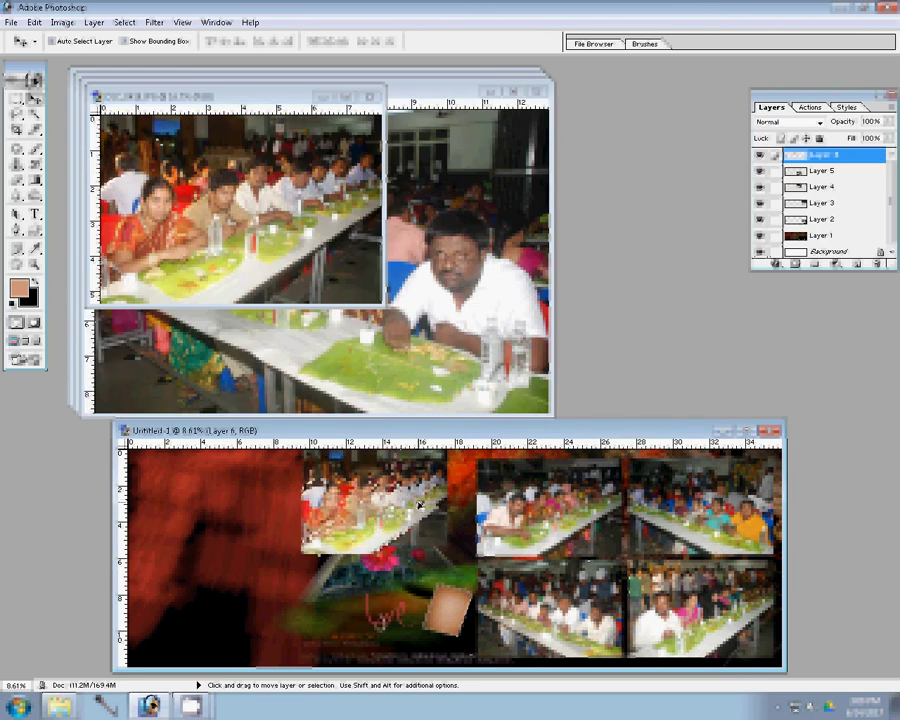
drag(420, 505, 414, 504)
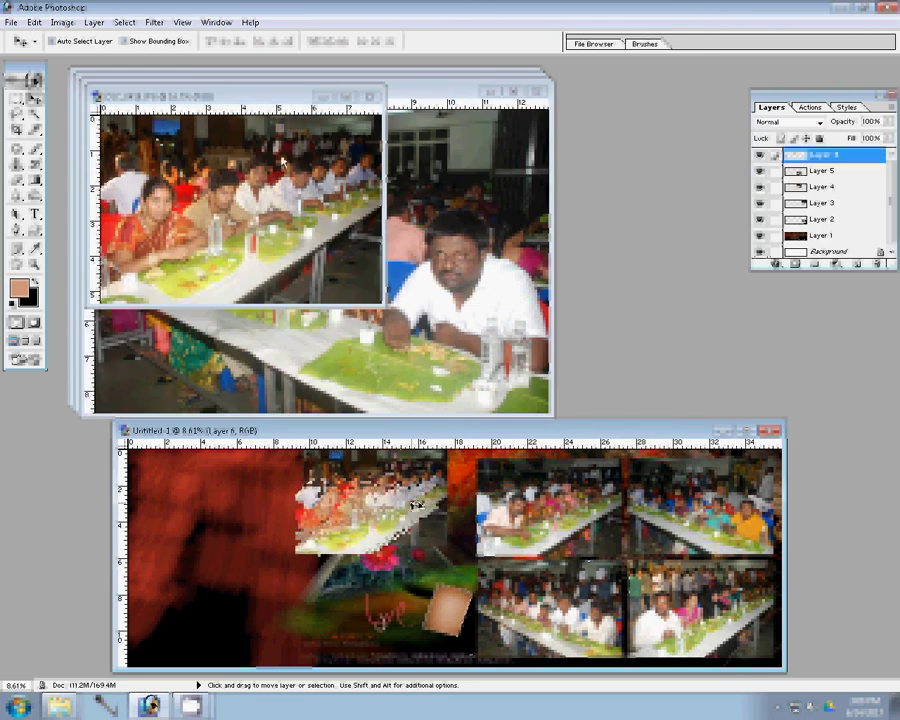
click(370, 96)
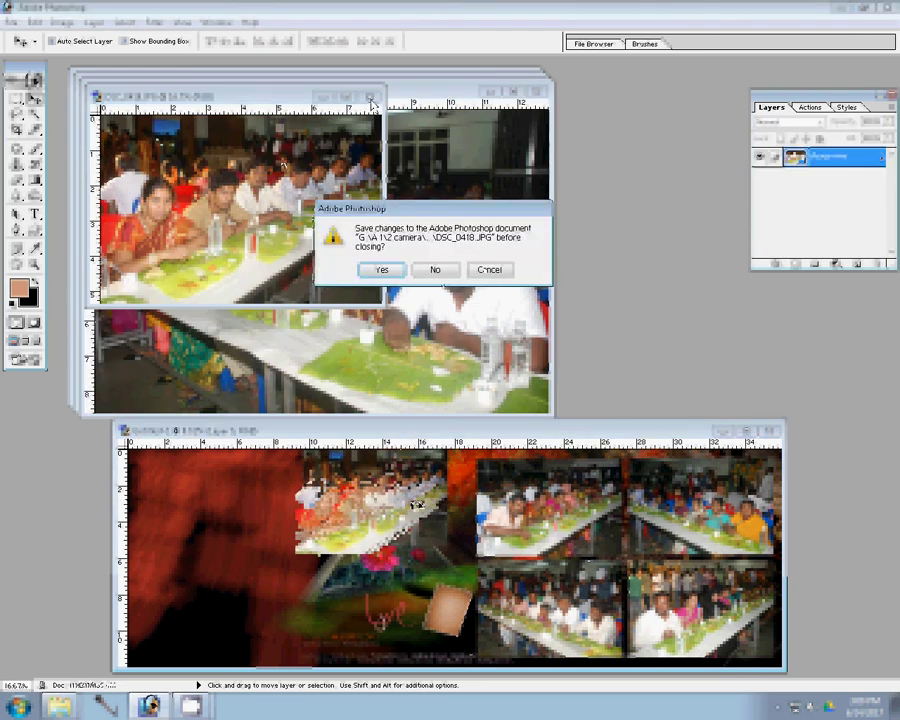
- Resize the sixth photo, place it left of the bottom row, and discard its original
click(435, 269)
key(ctrl+alt+i)
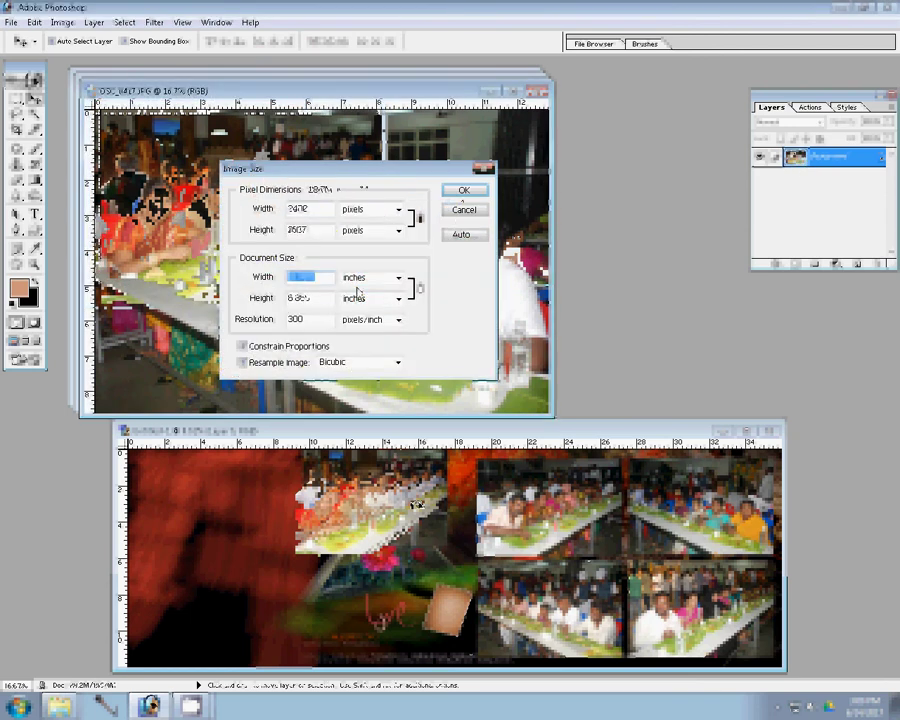
click(463, 190)
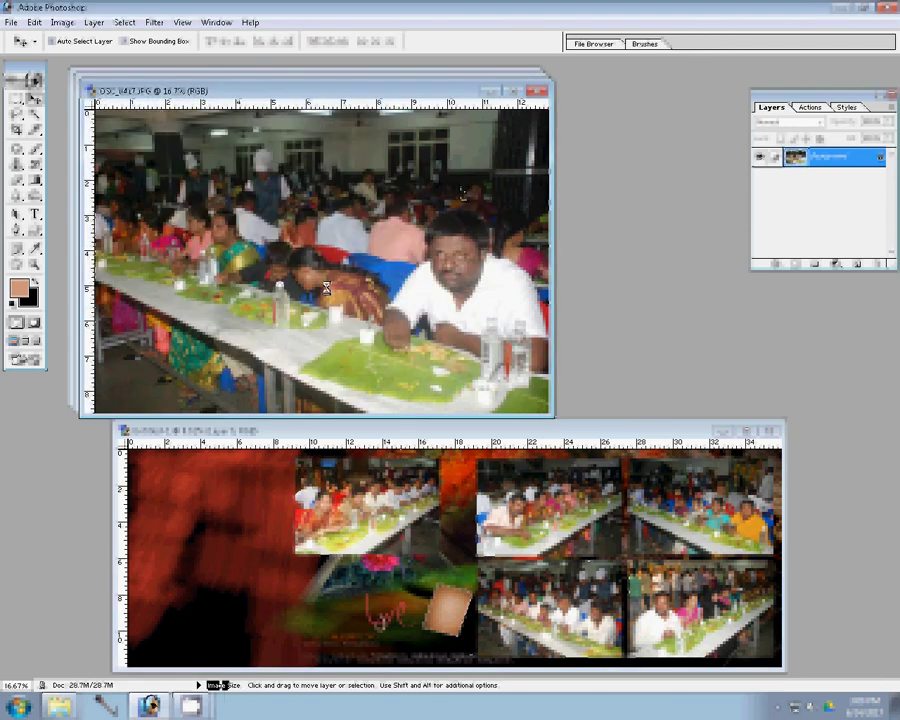
click(464, 634)
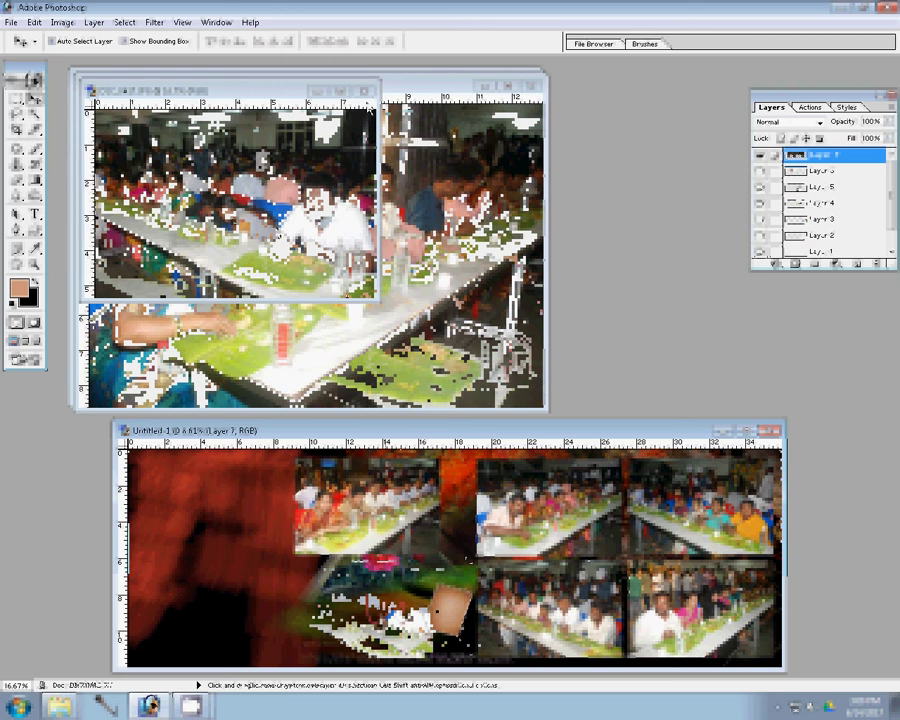
key(ctrl+w)
click(434, 270)
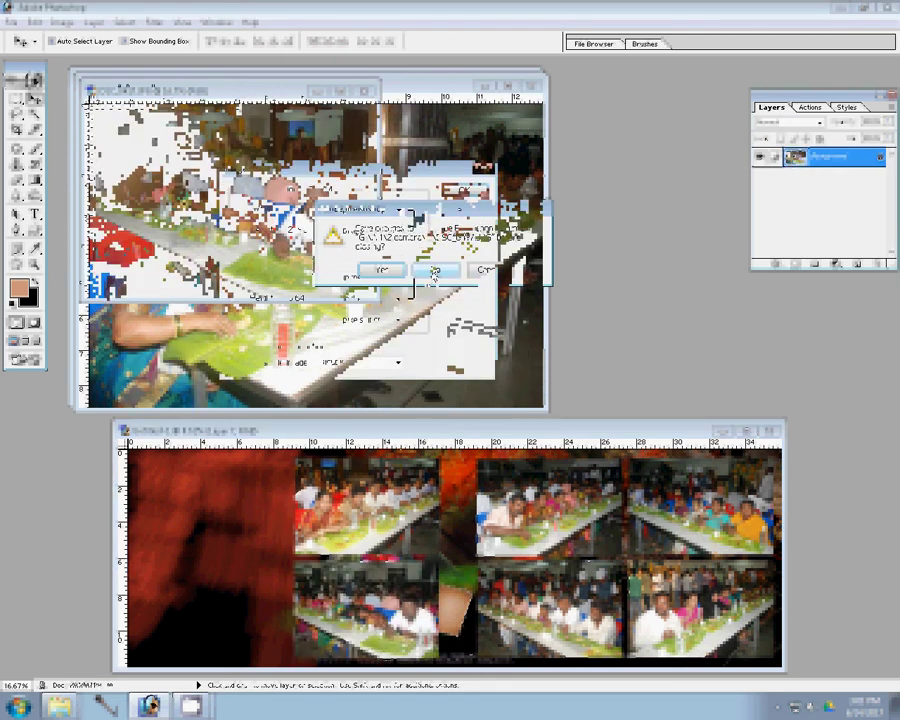
- Resize the seventh photo to 12 inches wide and place it in the top-left slot
key(ctrl+alt+i)
text(12)
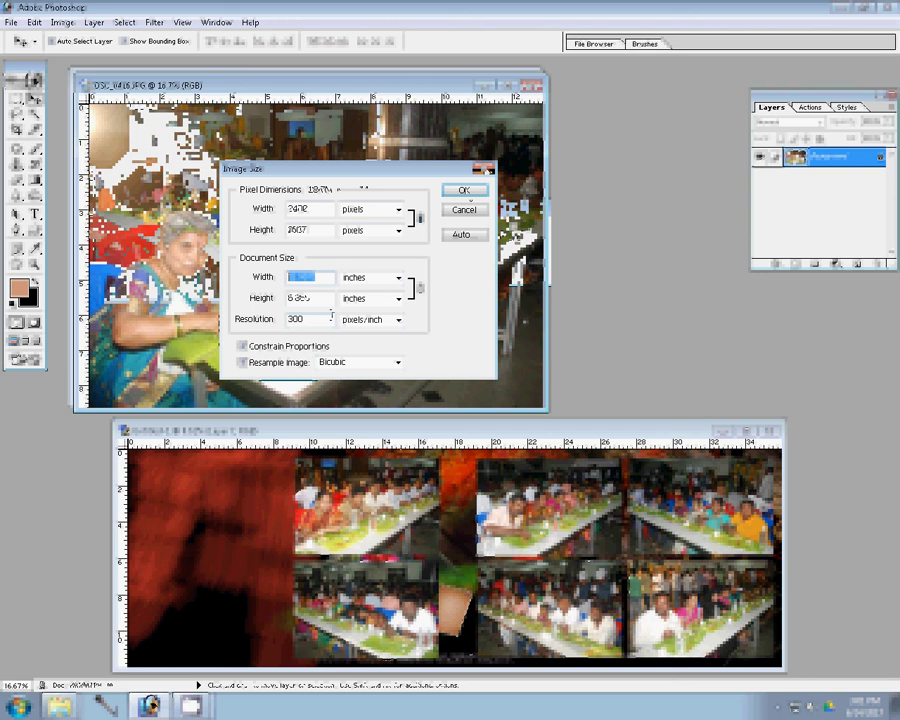
key(Return)
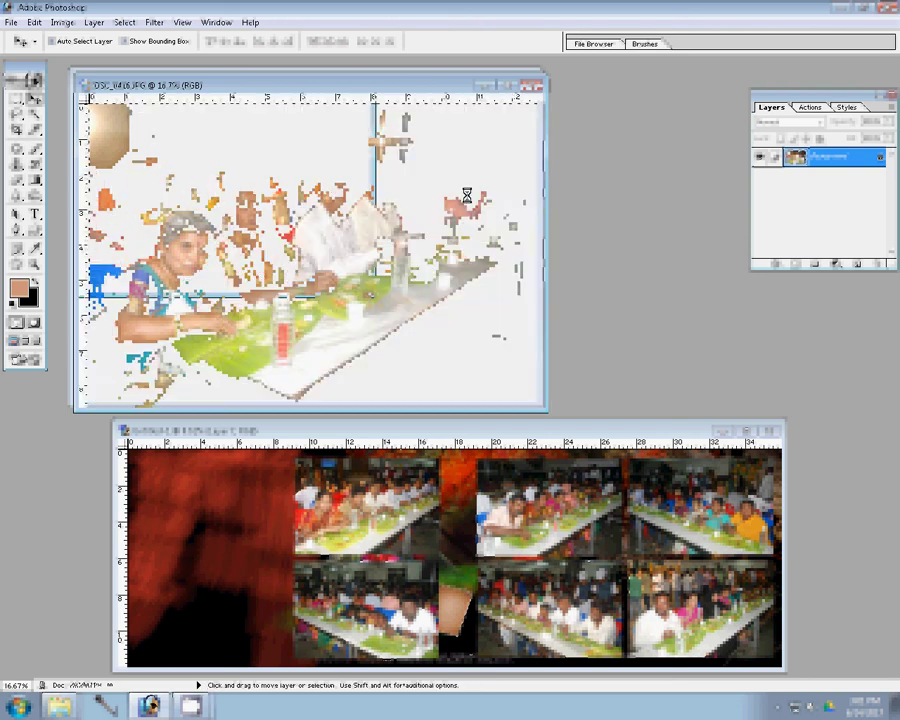
drag(228, 523, 220, 528)
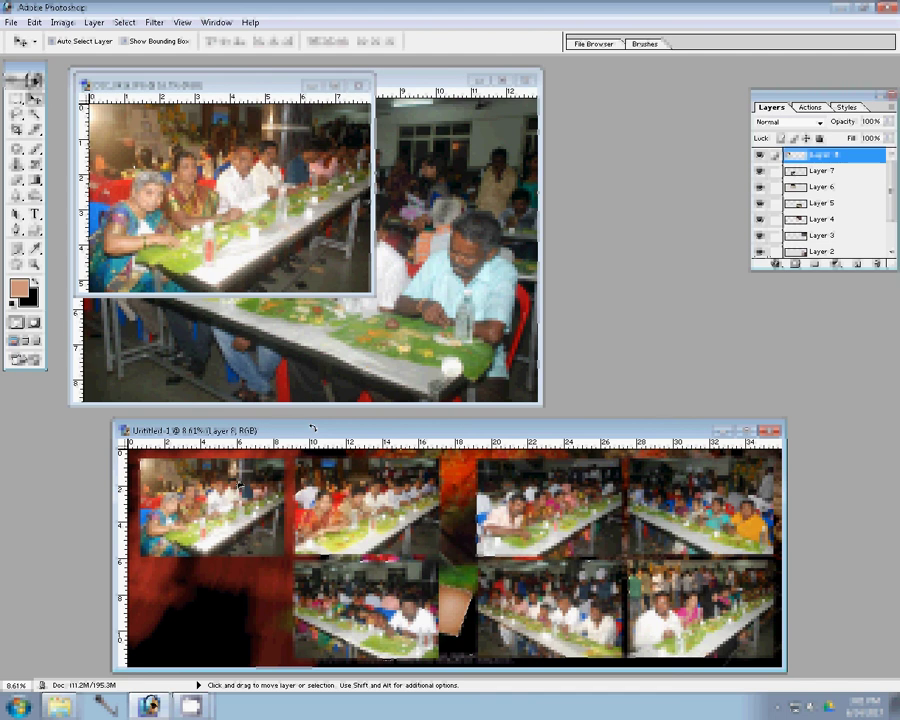
key(ctrl+w)
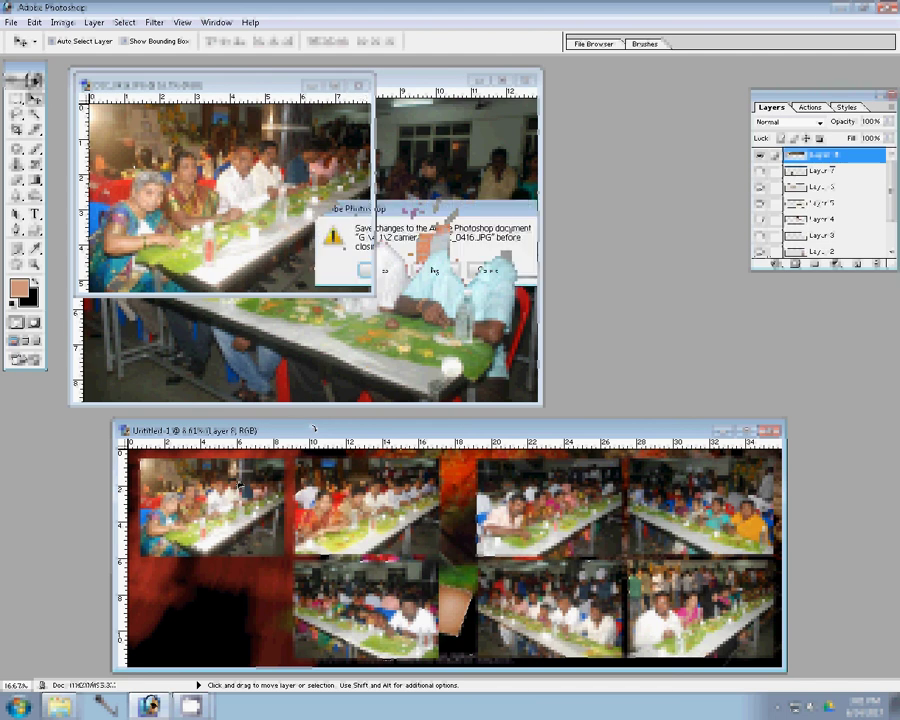
- Resize the eighth photo, fill the bottom-left slot with it, and close its original
key(n)
key(ctrl+alt+i)
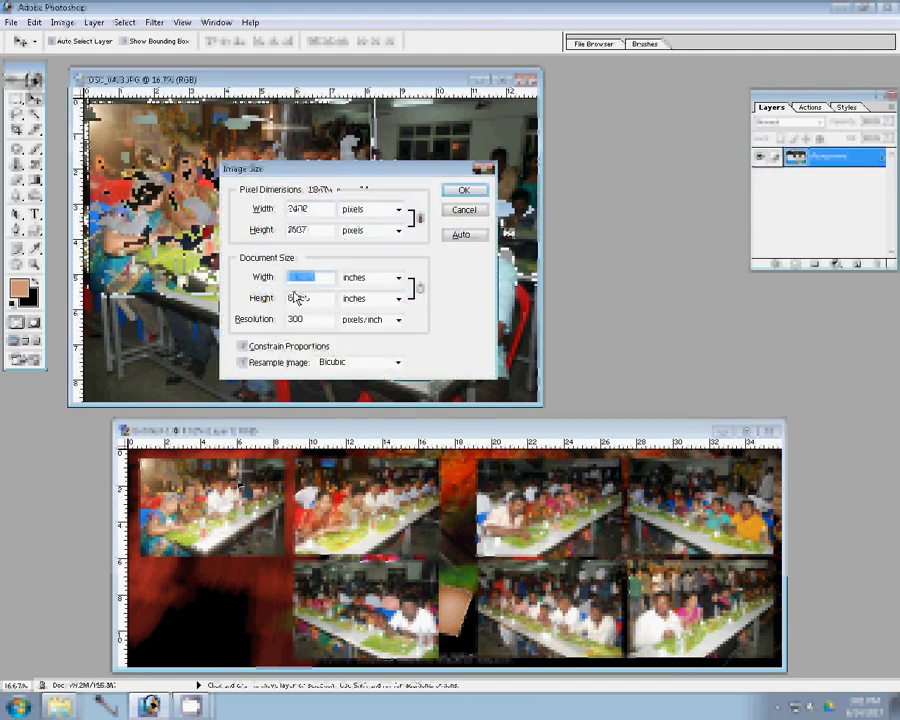
key(Return)
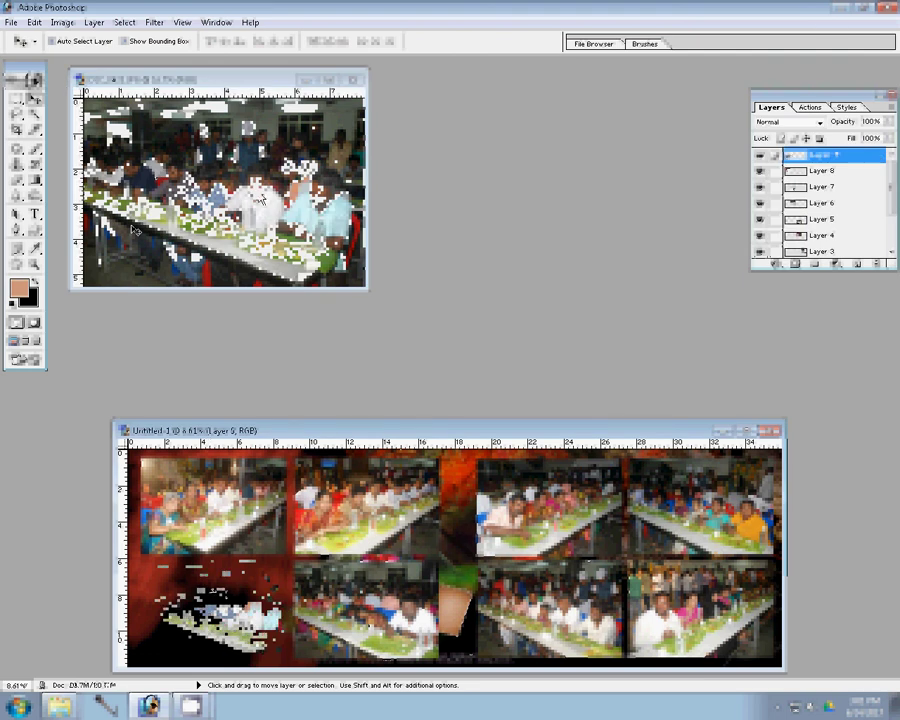
click(352, 79)
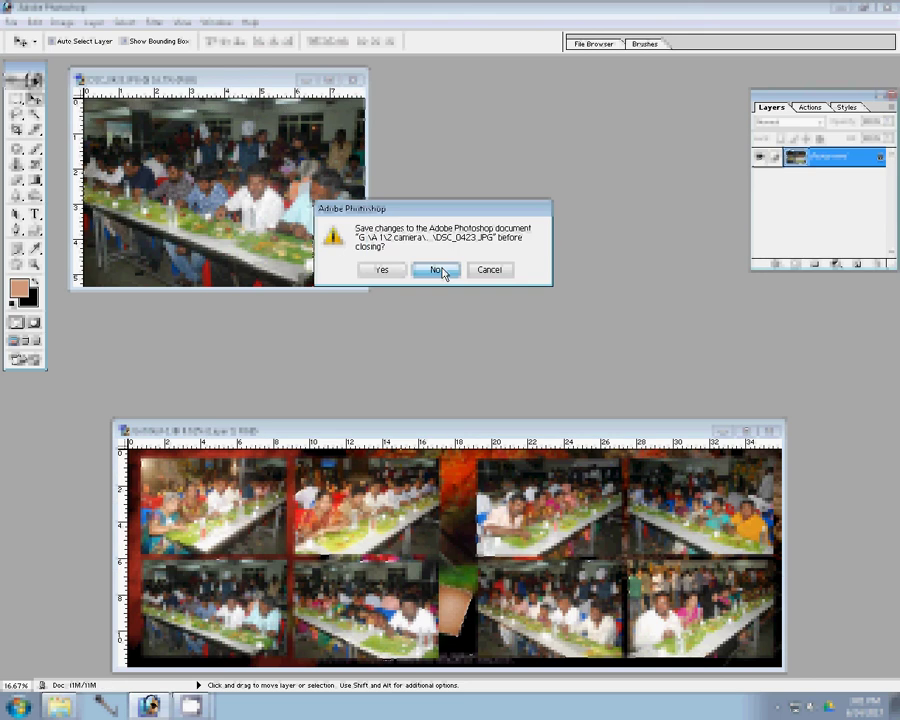
- Discard the last original's changes and merge the eight photo layers into one
click(441, 271)
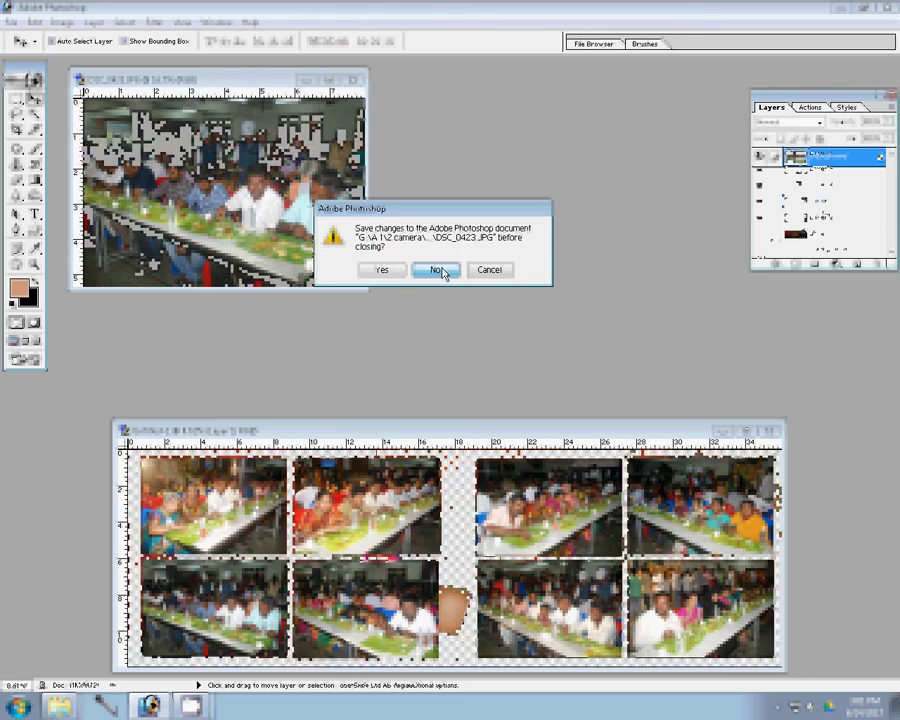
key(ctrl+e)
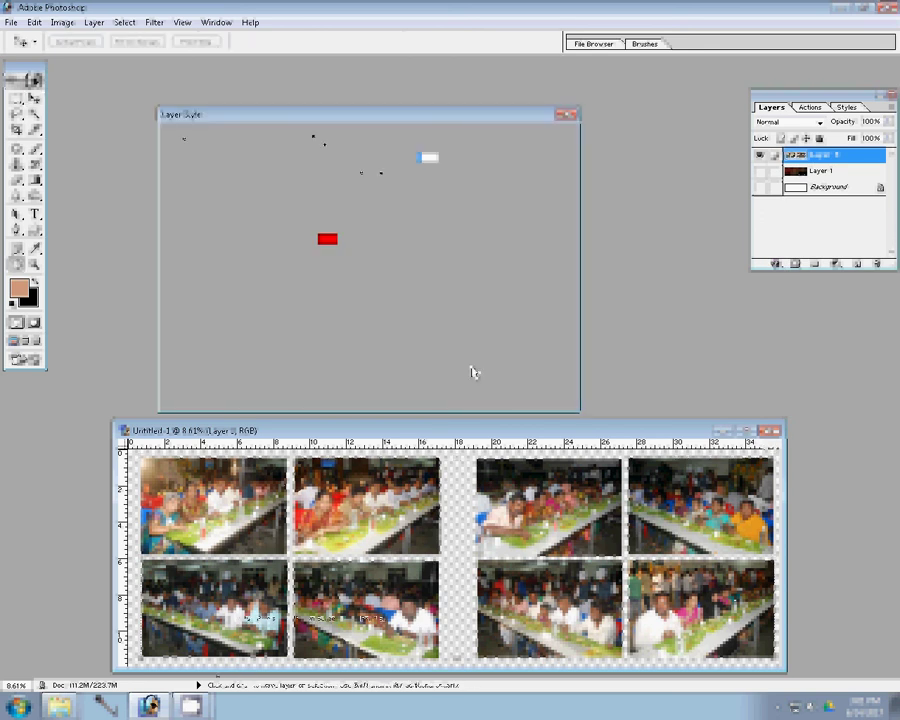
- Apply a 22 px pattern-filled stroke to the photo grid and show the Background template again
click(364, 222)
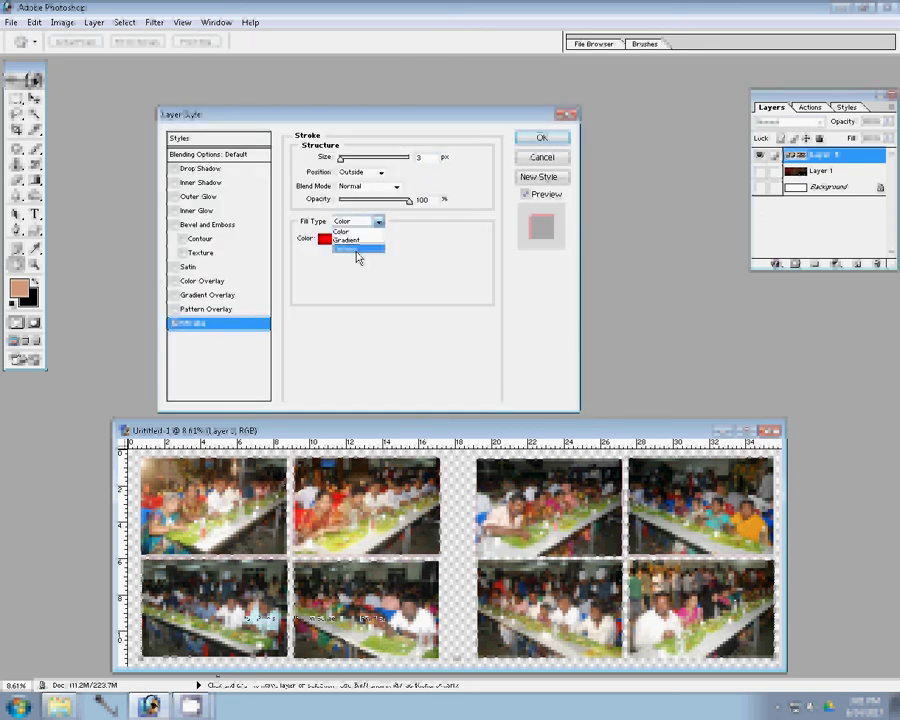
click(357, 250)
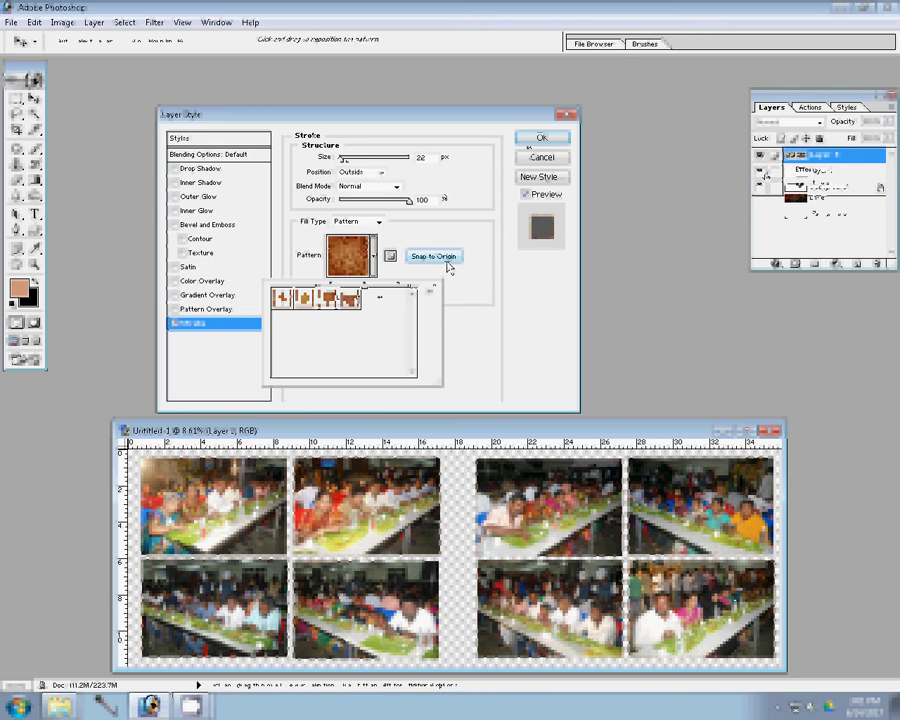
key(Return)
click(759, 216)
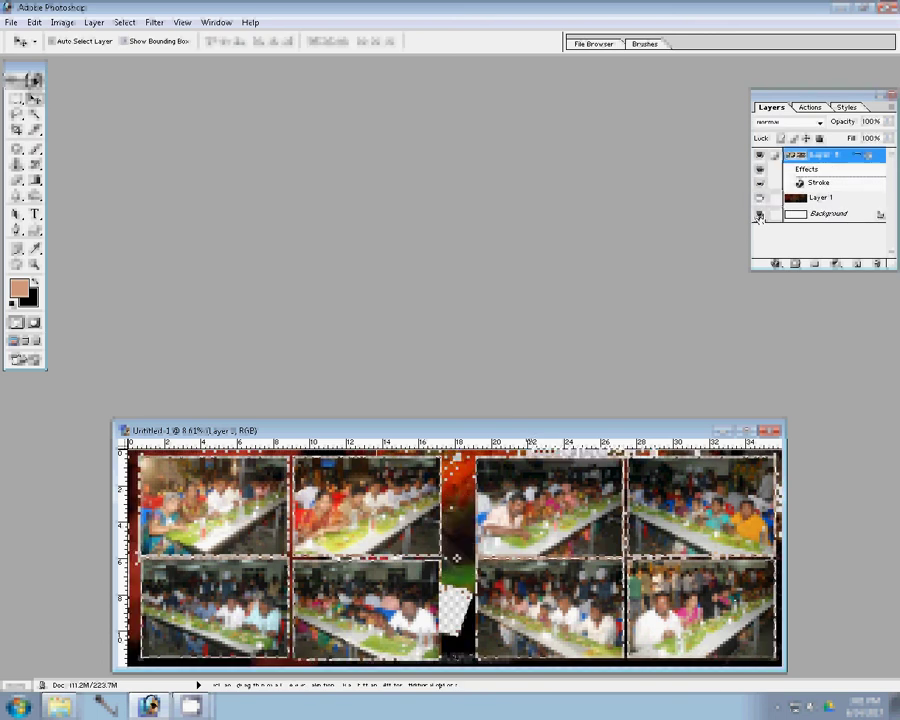
- Deselect, zoom out, and put the decorative template Layer 1 into Free Transform
key(ctrl+d)
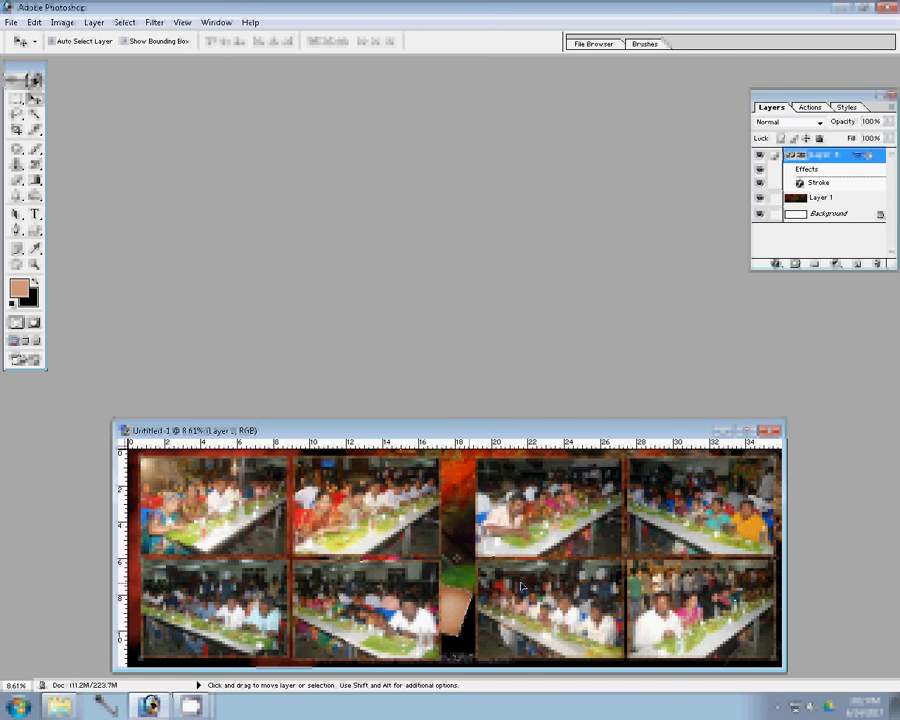
scroll(521, 587, down, 1)
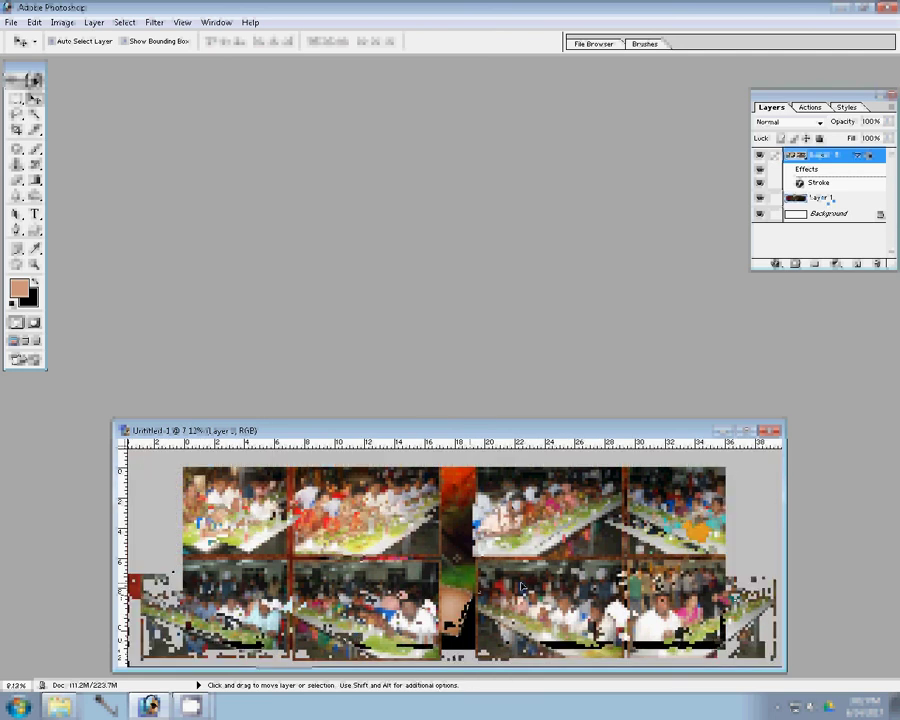
key(alt+bracketleft)
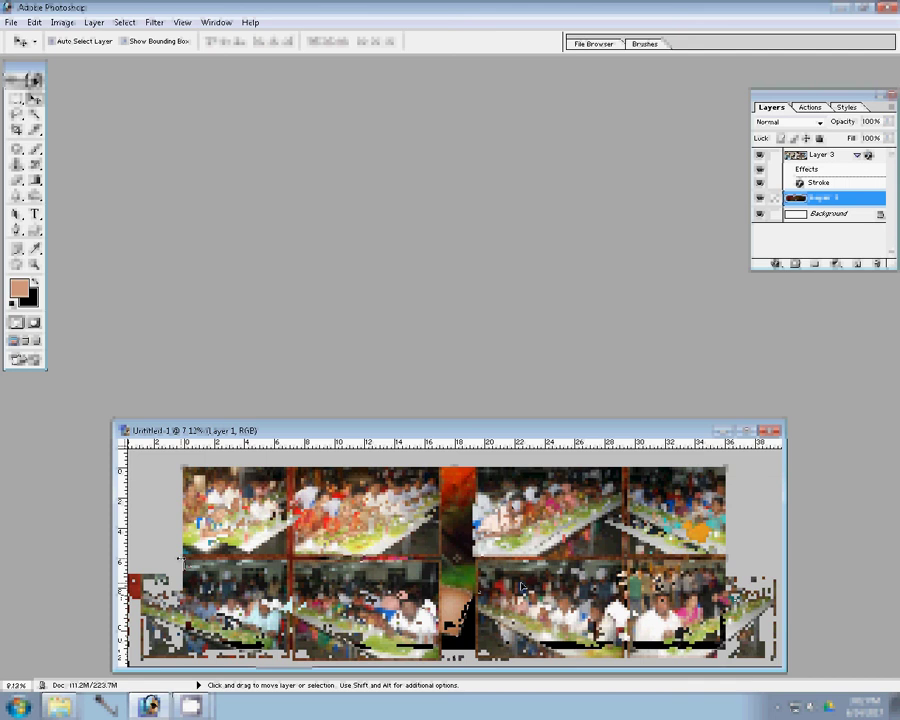
key(ctrl+t)
- Stretch template Layer 1 to about 116.8% width and commit the transform
drag(130, 567, 83, 567)
click(551, 43)
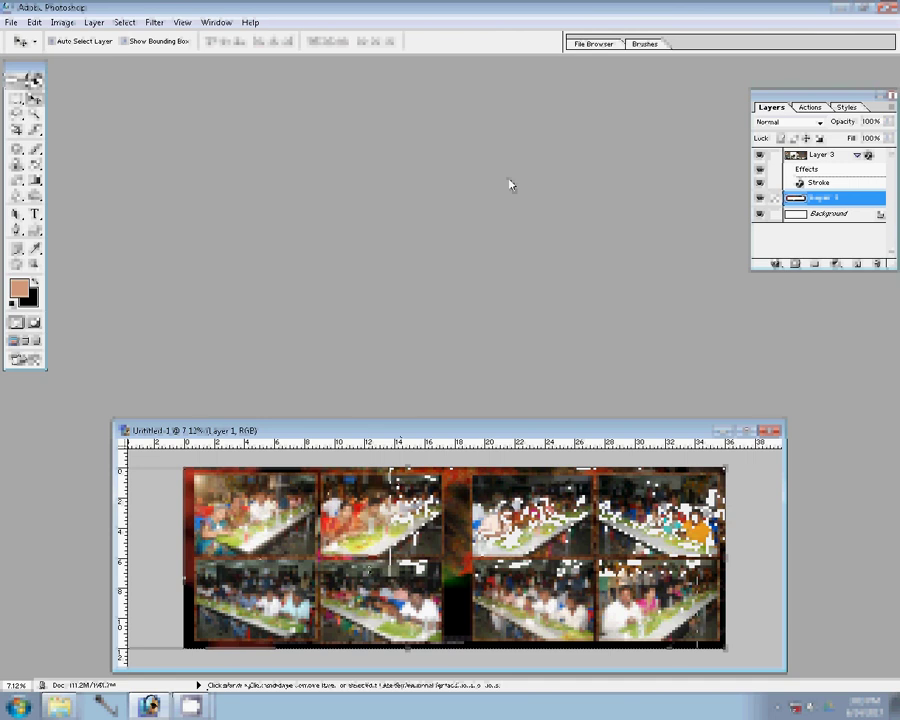
- Save the collage as Photoshop PSD file '73' in the 00 folder
key(ctrl+s)
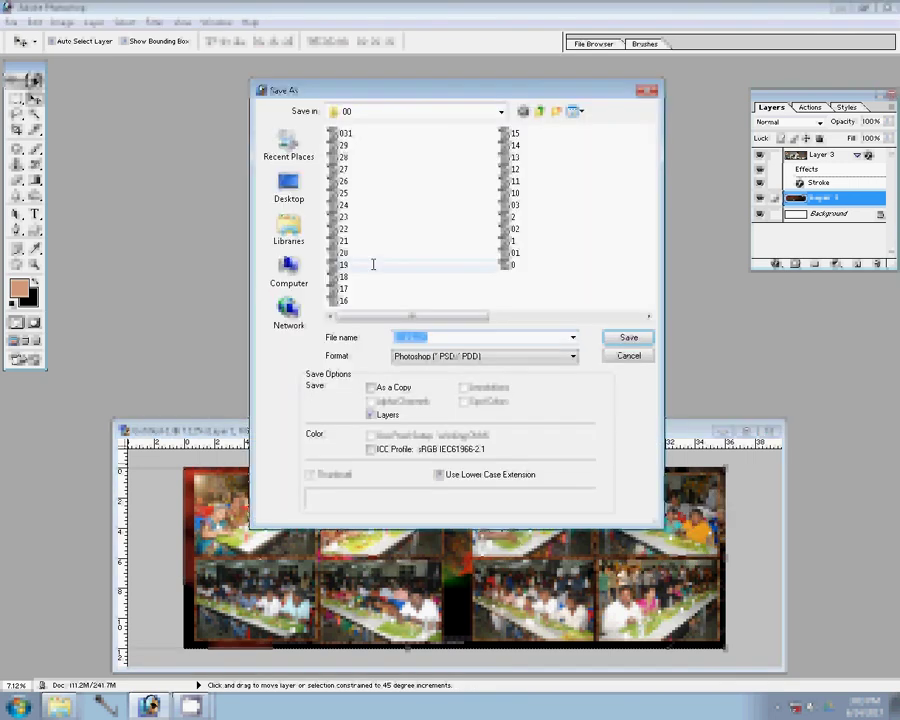
scroll(355, 338, up, 3)
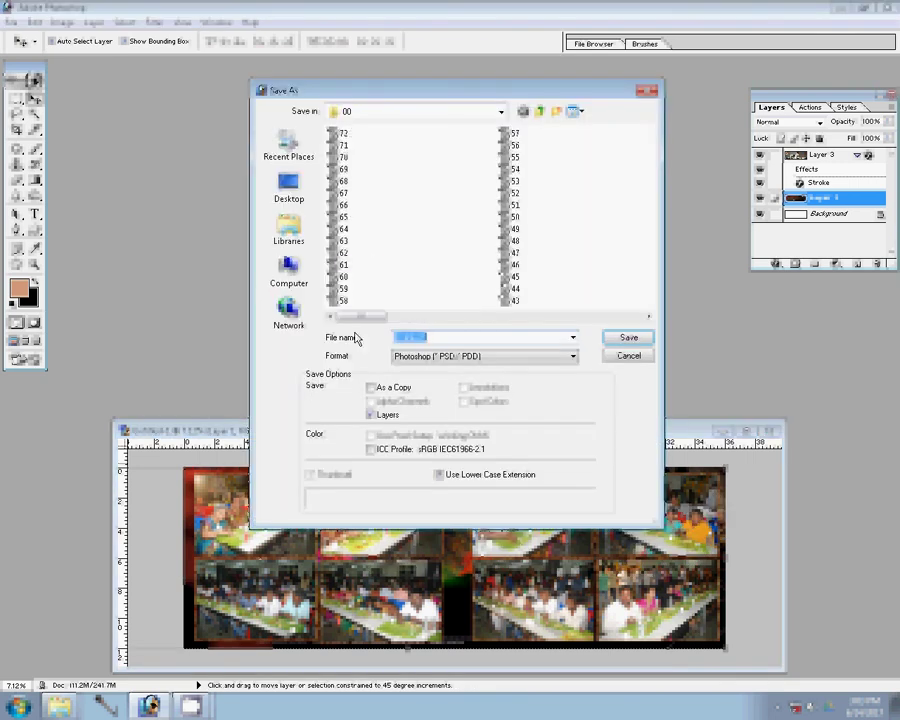
text(7)
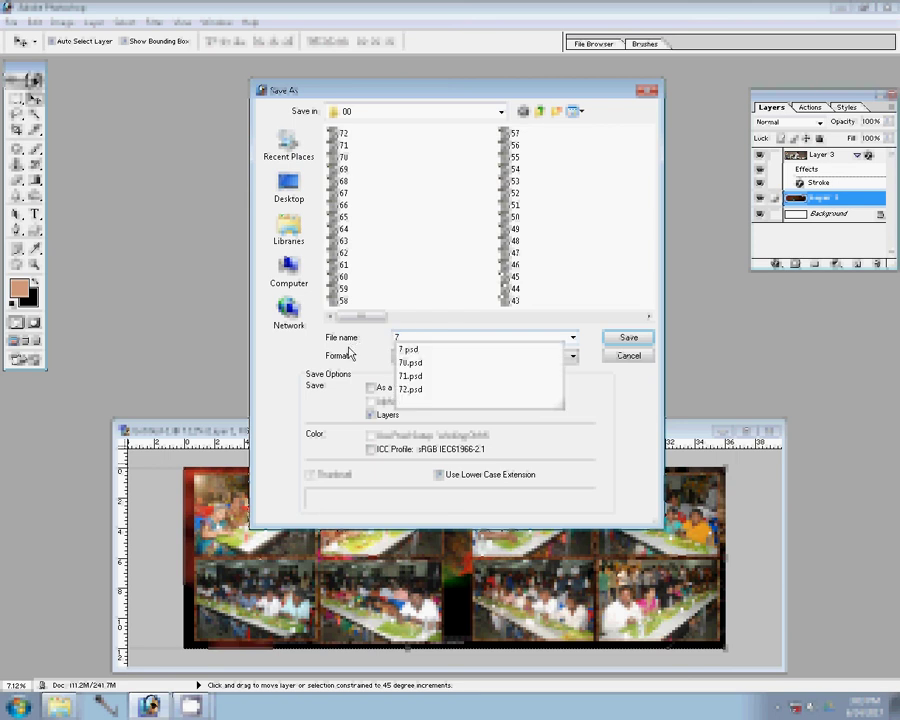
text(3)
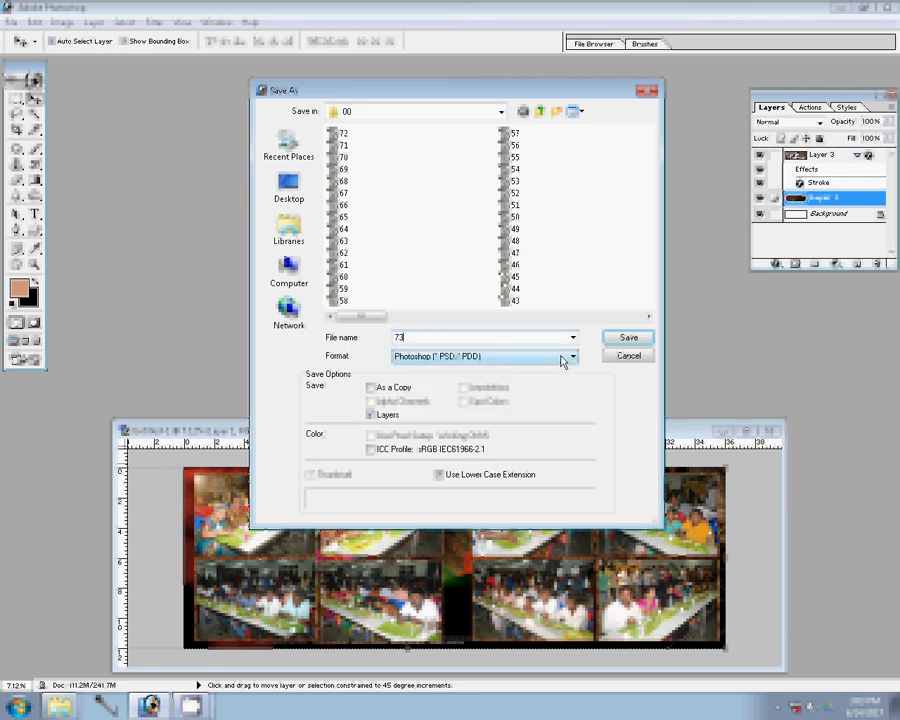
key(Return)
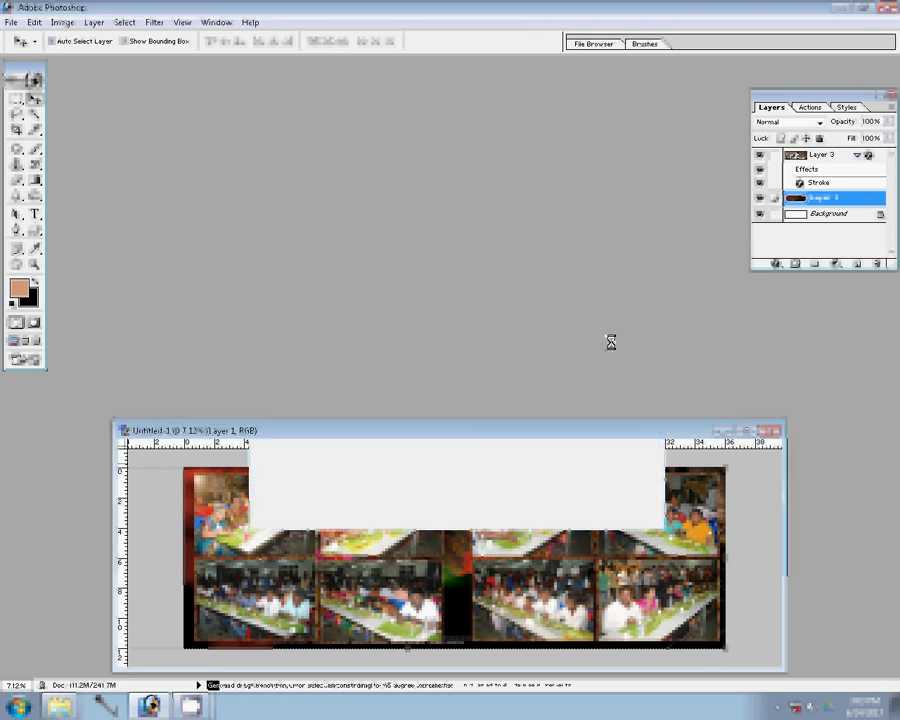